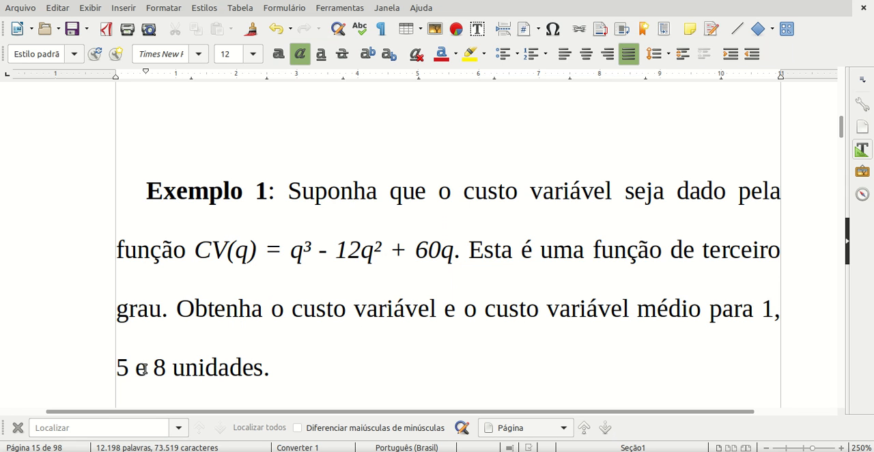
- Copy the function CV(q) = q³ - 12q² + 60q from the Example 1 text, switch to GeoGebra and enter it as a new function
{"action": "left_click_drag", "start_coordinate": [195, 249], "coordinate": [454, 252]}
{"action": "key", "text": "ctrl+c"}
{"action": "key", "text": "alt+Tab"}
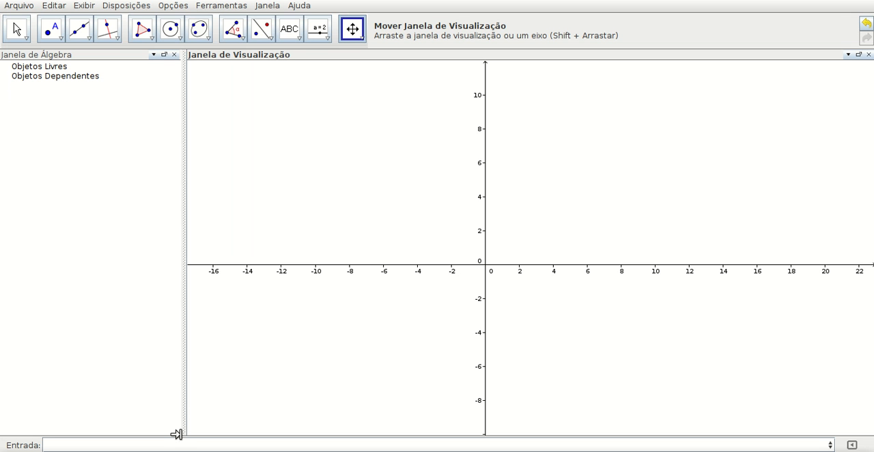
{"action": "left_click", "coordinate": [175, 444]}
{"action": "key", "text": "ctrl+v"}
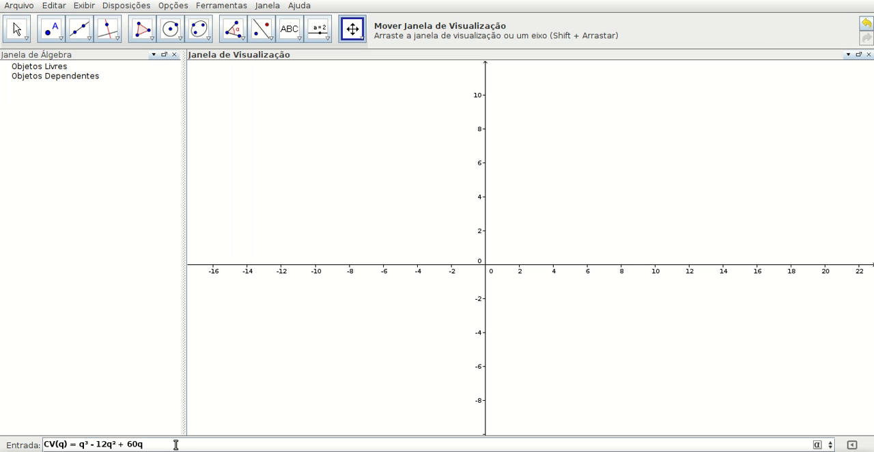
{"action": "key", "text": "Return"}
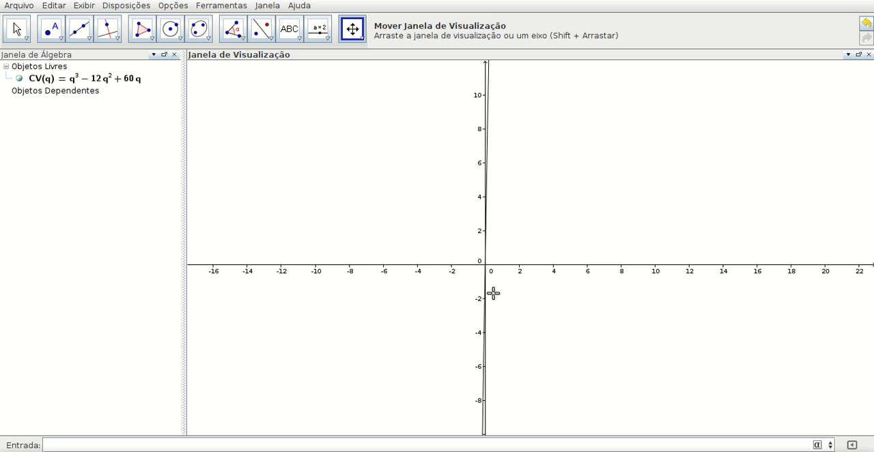
- Set the graphics view's x-axis to y-axis ratio to 1 : 50
{"action": "scroll", "coordinate": [584, 211], "scroll_direction": "down", "scroll_amount": 5}
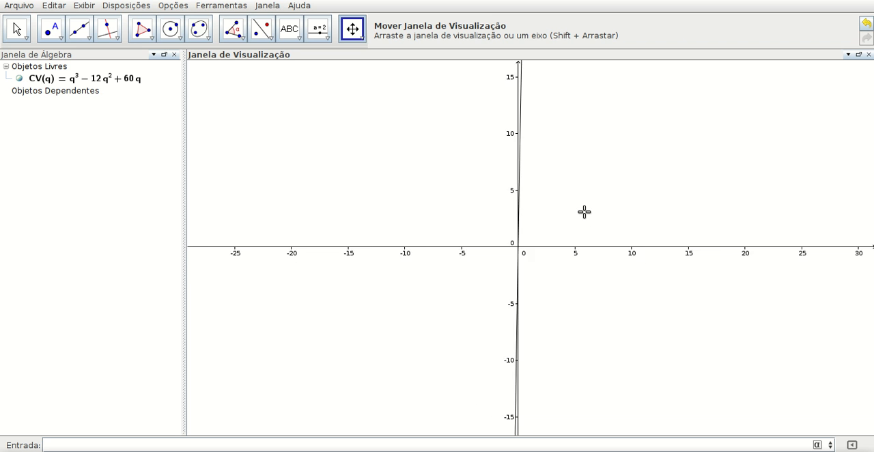
{"action": "scroll", "coordinate": [583, 212], "scroll_direction": "down", "scroll_amount": 10}
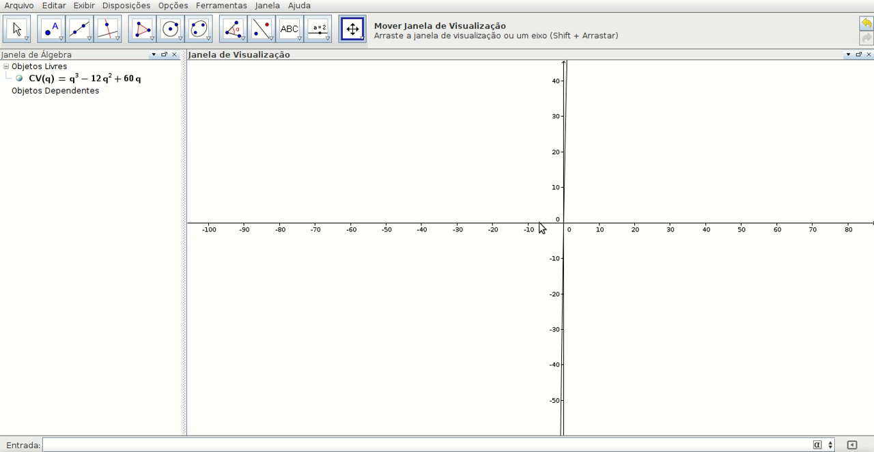
{"action": "right_click", "coordinate": [539, 222]}
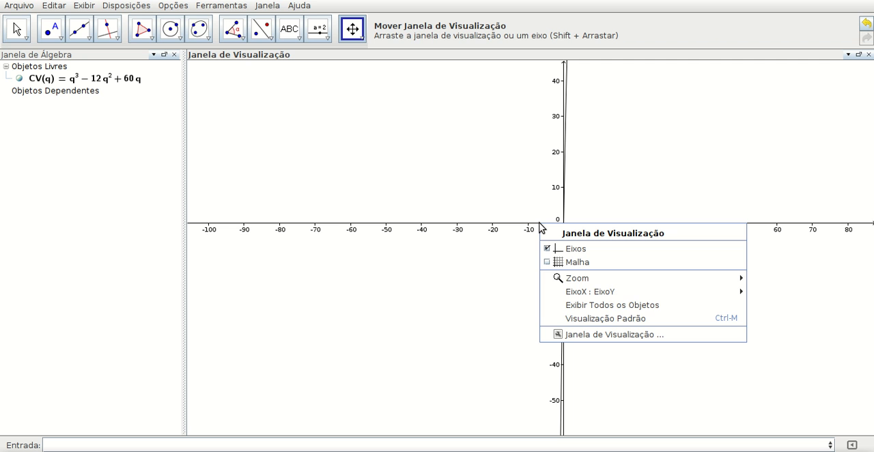
{"action": "mouse_move", "coordinate": [576, 295]}
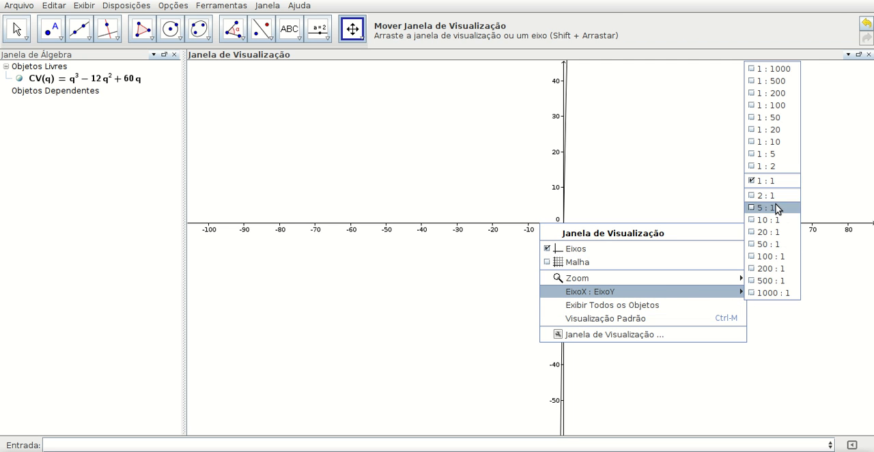
{"action": "left_click", "coordinate": [762, 117]}
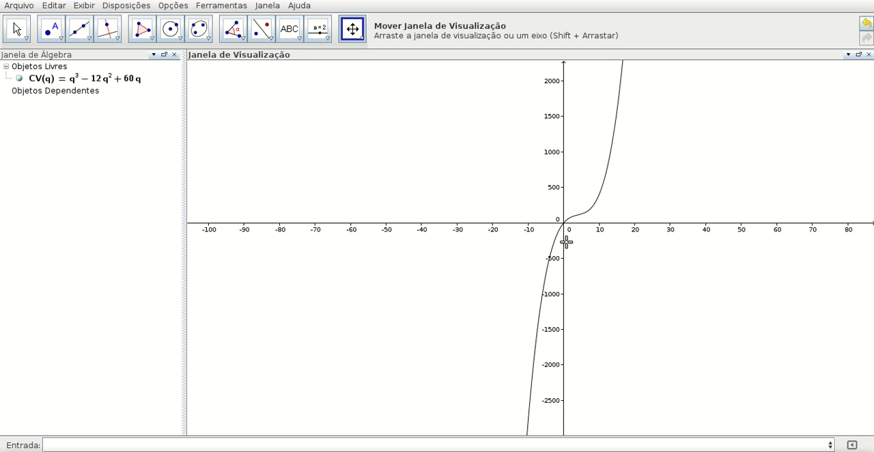
- Evaluate the variable cost function for the three quantities with CV(1), CV(5) and CV(8)
{"action": "left_click_drag", "start_coordinate": [529, 183], "coordinate": [194, 366]}
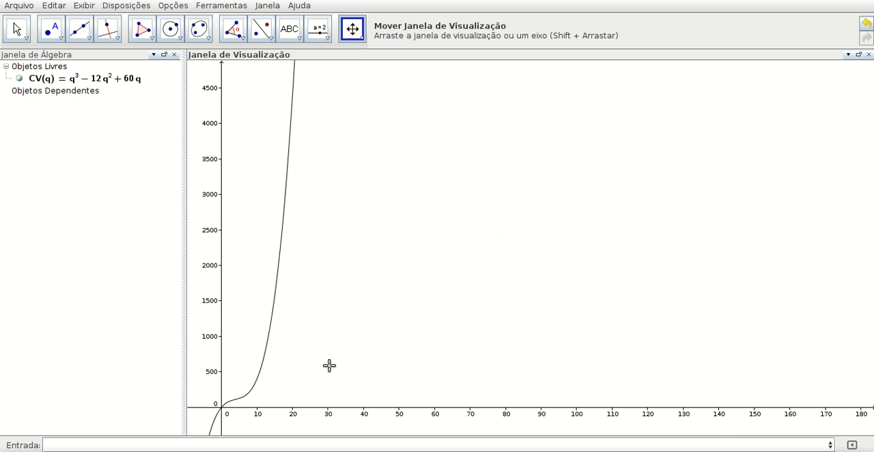
{"action": "scroll", "coordinate": [340, 340], "scroll_direction": "down", "scroll_amount": 3}
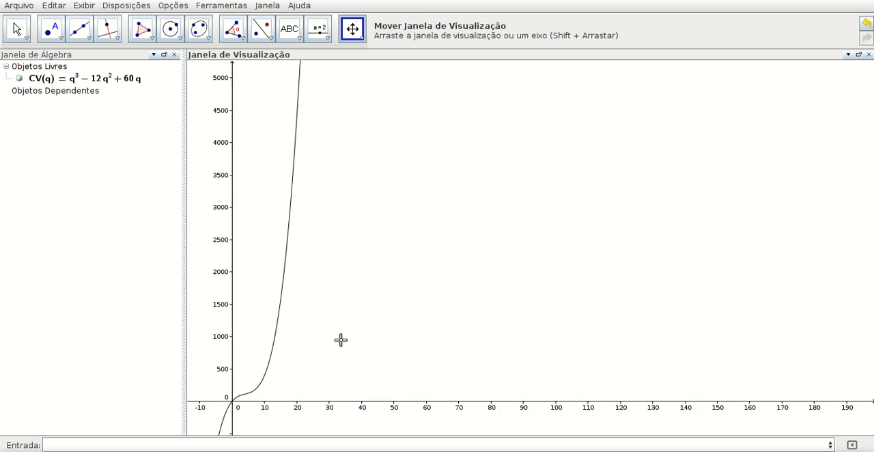
{"action": "scroll", "coordinate": [341, 339], "scroll_direction": "up", "scroll_amount": 5}
{"action": "left_click_drag", "start_coordinate": [341, 340], "coordinate": [624, 178]}
{"action": "scroll", "coordinate": [407, 294], "scroll_direction": "up", "scroll_amount": 6}
{"action": "scroll", "coordinate": [610, 183], "scroll_direction": "up", "scroll_amount": 6}
{"action": "left_click_drag", "start_coordinate": [480, 274], "coordinate": [716, 152]}
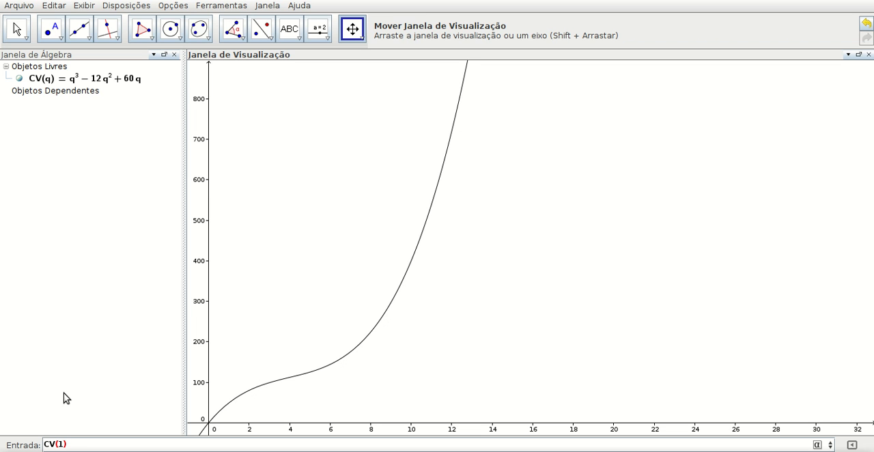
{"action": "key", "text": "Return"}
{"action": "type", "text": "CV(5)"}
{"action": "key", "text": "Return"}
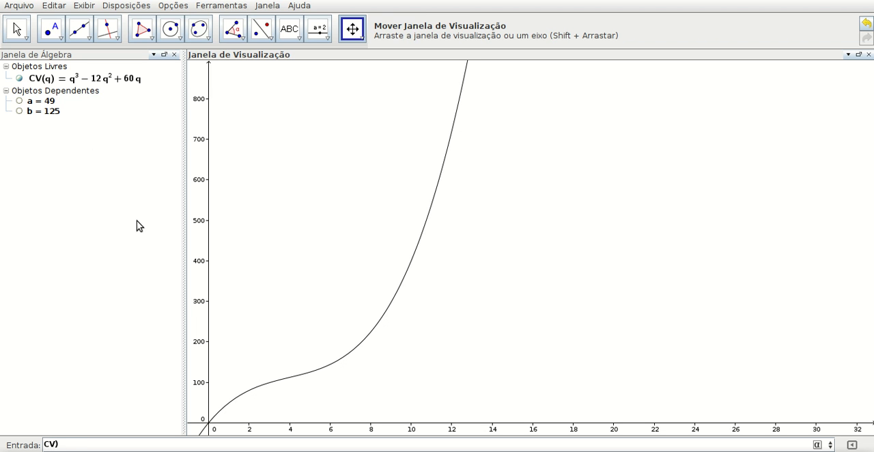
{"action": "key", "text": "Return"}
- Inspect the definition of number a without changing it, and highlight the CV curve
{"action": "left_click", "coordinate": [20, 102]}
{"action": "left_click", "coordinate": [16, 30]}
{"action": "double_click", "coordinate": [19, 103]}
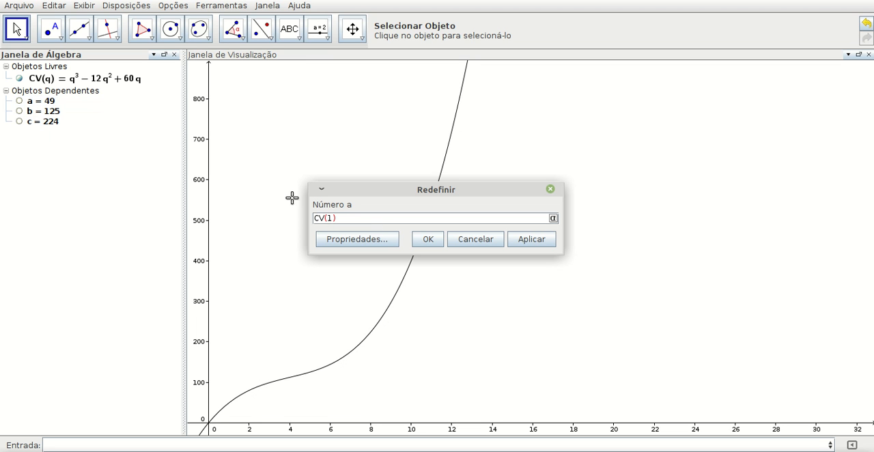
{"action": "left_click", "coordinate": [470, 240]}
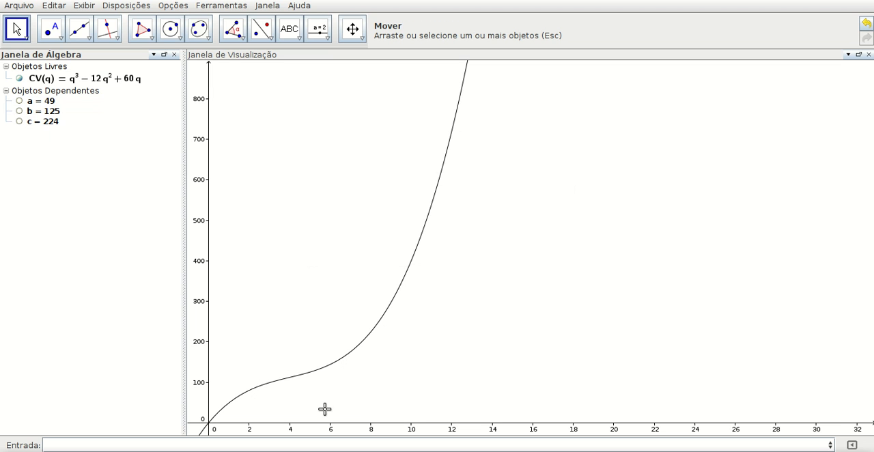
{"action": "left_click", "coordinate": [374, 333]}
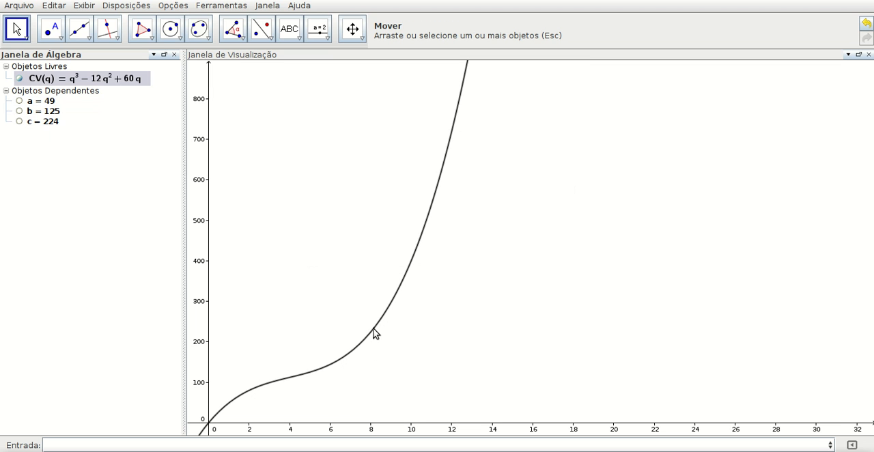
{"action": "left_click", "coordinate": [12, 289]}
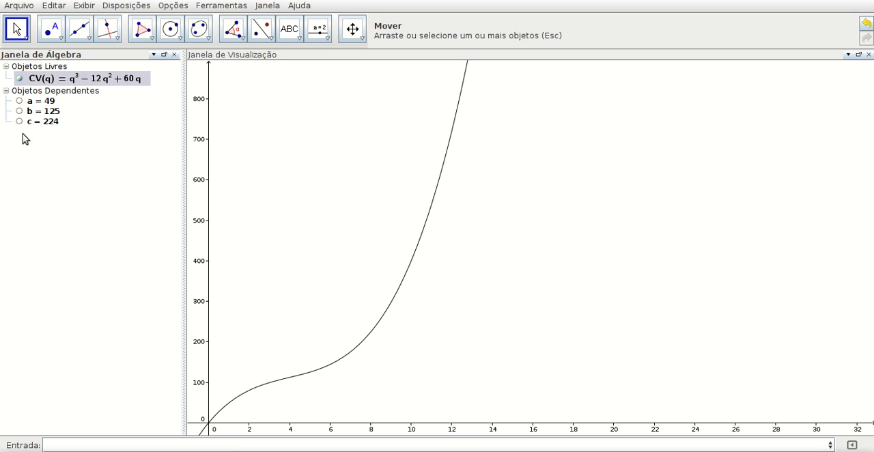
- Evaluate CV for one more quantity and define the average variable cost function as CVMe(q)=CV(q)/q
{"action": "left_click", "coordinate": [102, 441]}
{"action": "key", "text": "Return"}
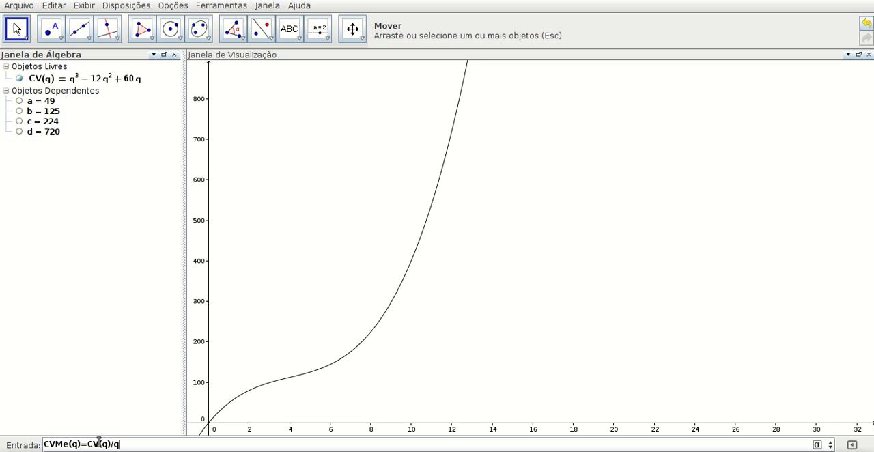
{"action": "key", "text": "Return"}
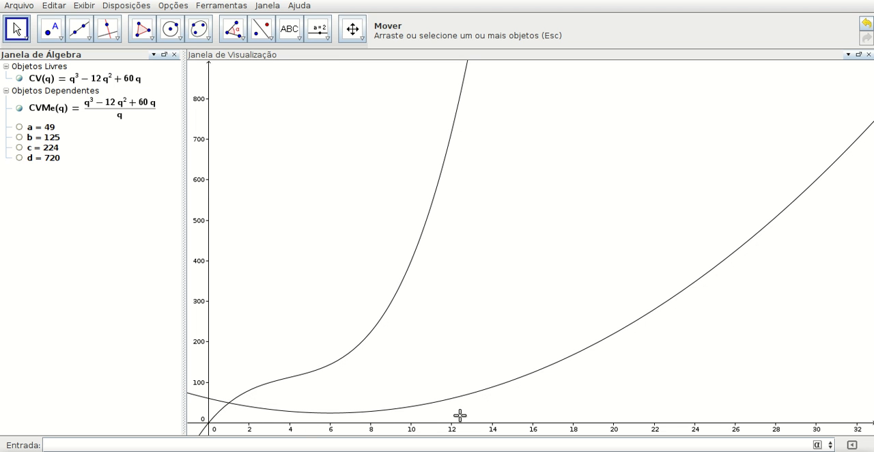
- Define the marginal variable cost function as CVMg(q)=CV(q)-CV(q-1)
{"action": "left_click", "coordinate": [251, 394]}
{"action": "type", "text": "q)=CV(q"}
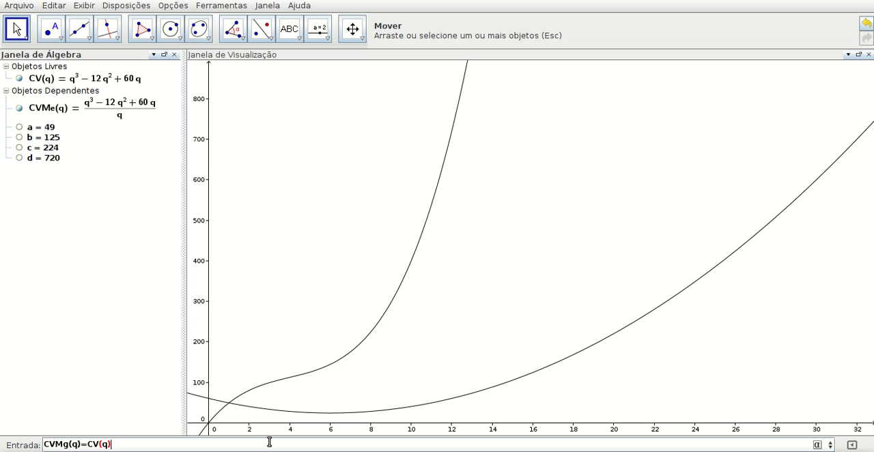
{"action": "type", "text": "q-1)"}
{"action": "key", "text": "Return"}
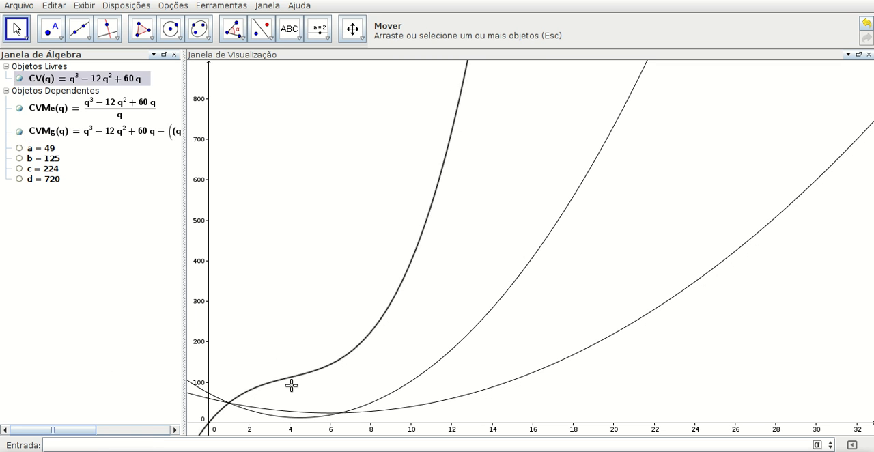
- Select the functions CV, CVMe and CVMg one after another to identify their curves
{"action": "left_click", "coordinate": [40, 80]}
{"action": "left_click", "coordinate": [57, 110]}
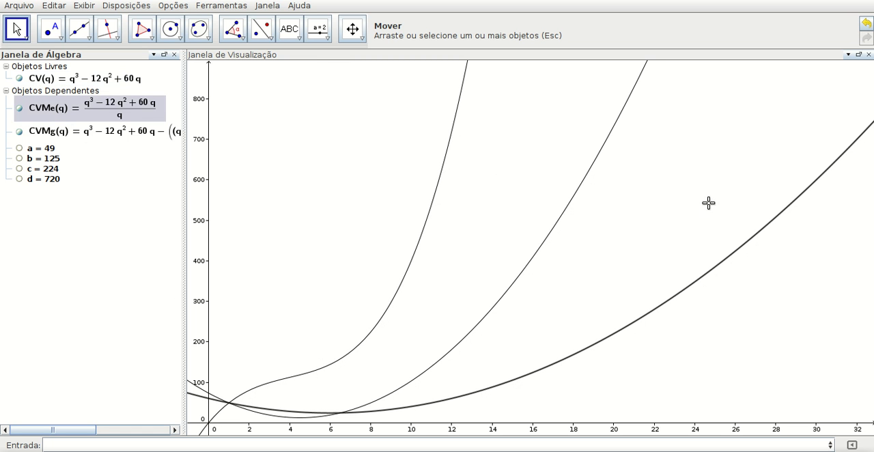
{"action": "left_click", "coordinate": [40, 132]}
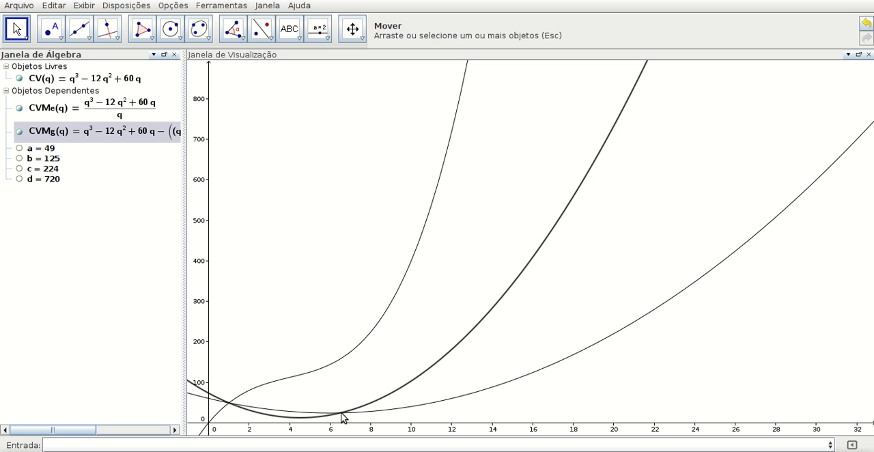
- Place a point at the second intersection of CVMe and CVMg and confirm its definition as Interseção[CVMe, CVMg, 2]
{"action": "left_click", "coordinate": [48, 29]}
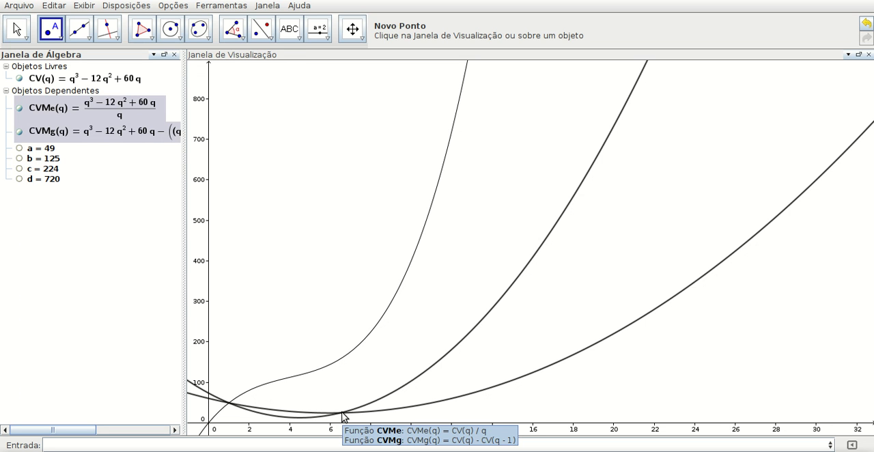
{"action": "left_click", "coordinate": [342, 415]}
{"action": "double_click", "coordinate": [341, 414]}
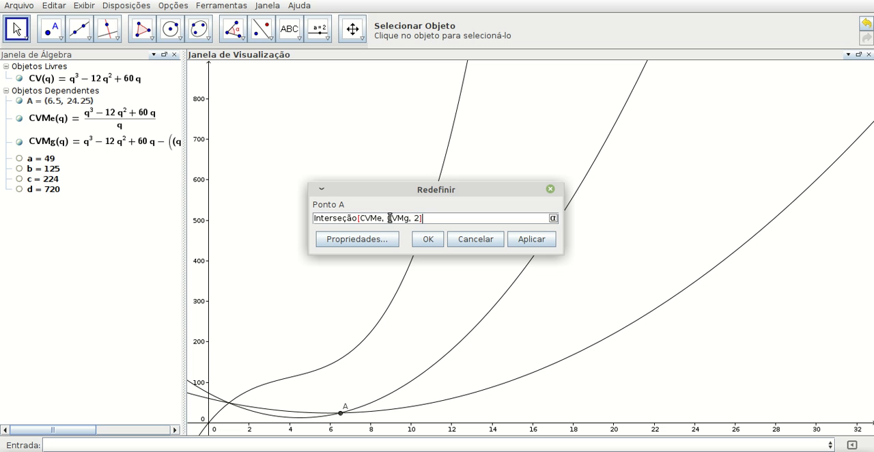
{"action": "left_click", "coordinate": [427, 238]}
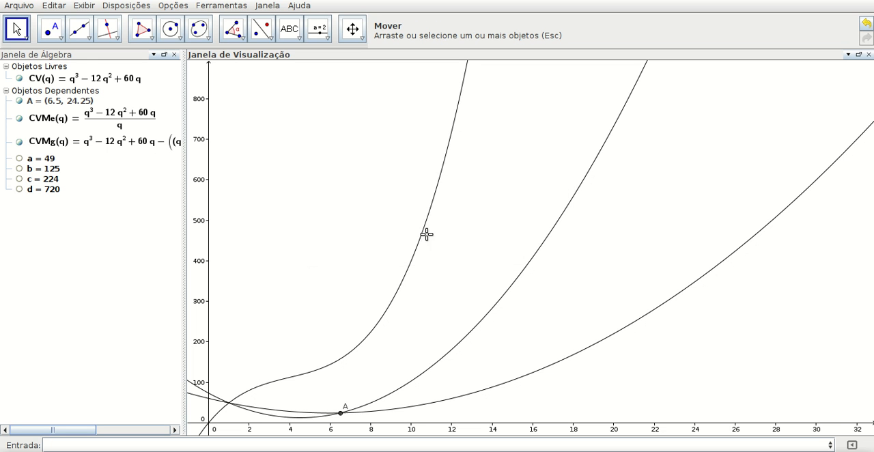
- Select intersection point A and examine the CVMe and CVMg curves around it up close
{"action": "left_click", "coordinate": [46, 103]}
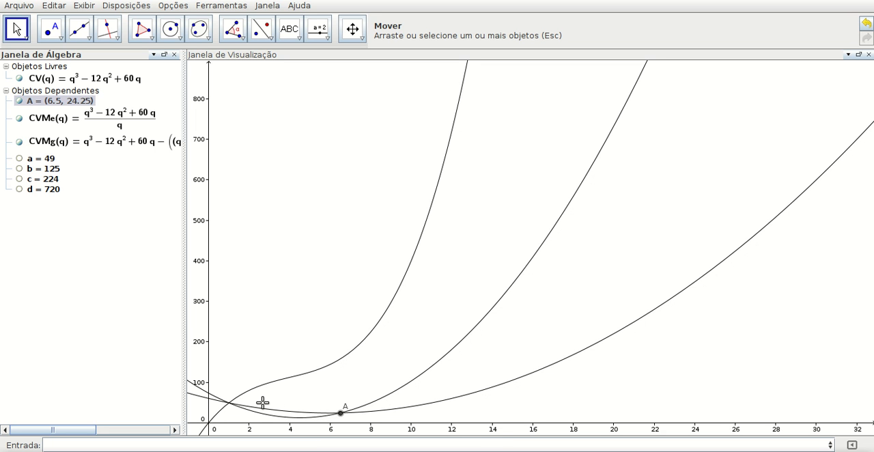
{"action": "scroll", "coordinate": [247, 403], "scroll_direction": "down", "scroll_amount": 1}
{"action": "scroll", "coordinate": [280, 419], "scroll_direction": "up", "scroll_amount": 5}
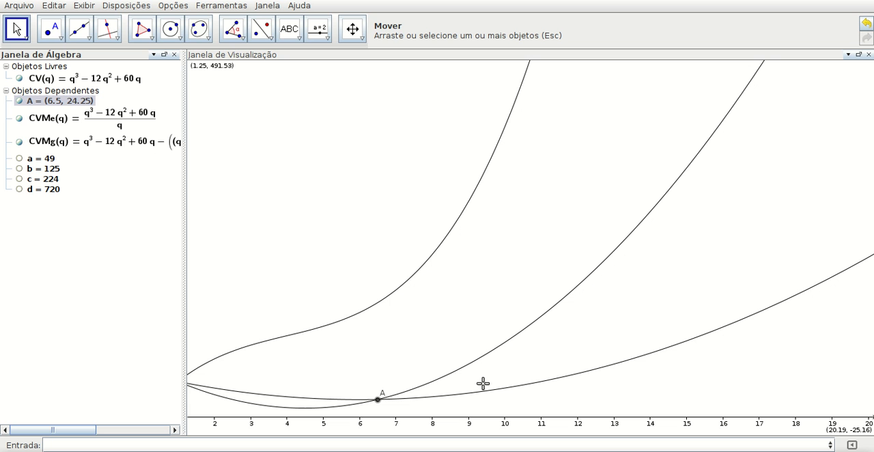
{"action": "scroll", "coordinate": [569, 369], "scroll_direction": "up", "scroll_amount": 1}
{"action": "scroll", "coordinate": [569, 369], "scroll_direction": "down", "scroll_amount": 3}
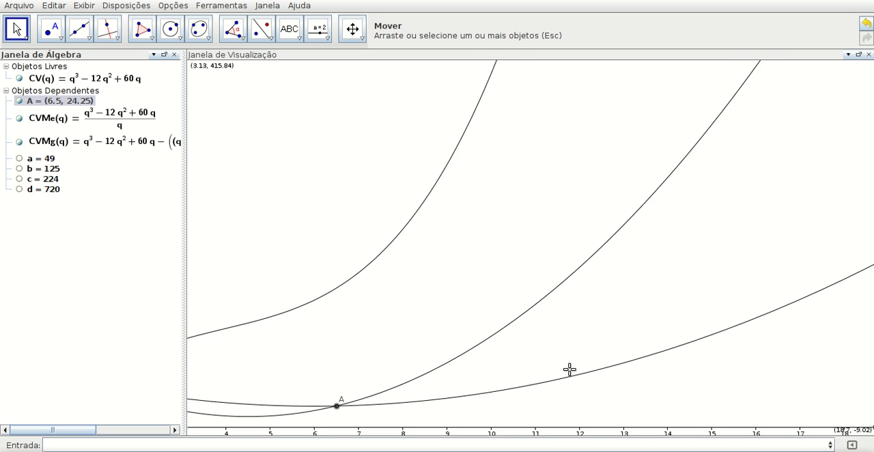